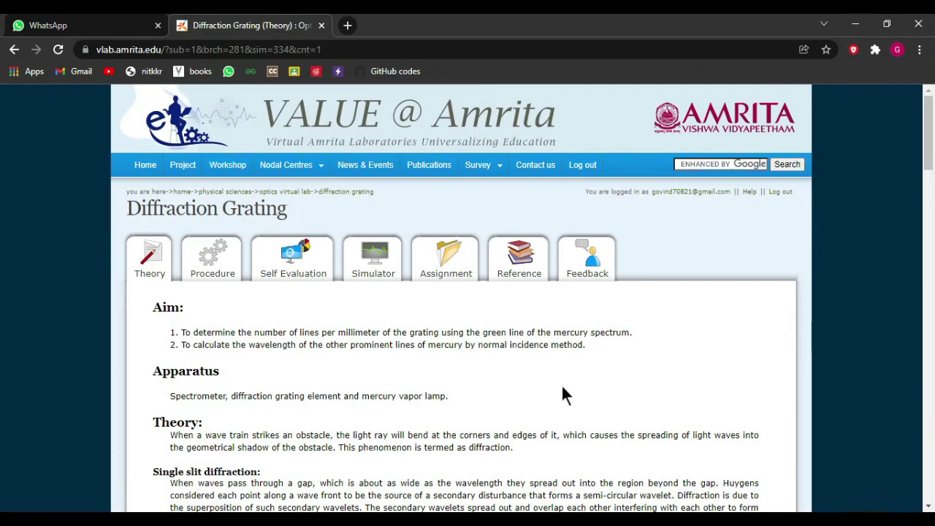
scroll(548, 391, down, 10)
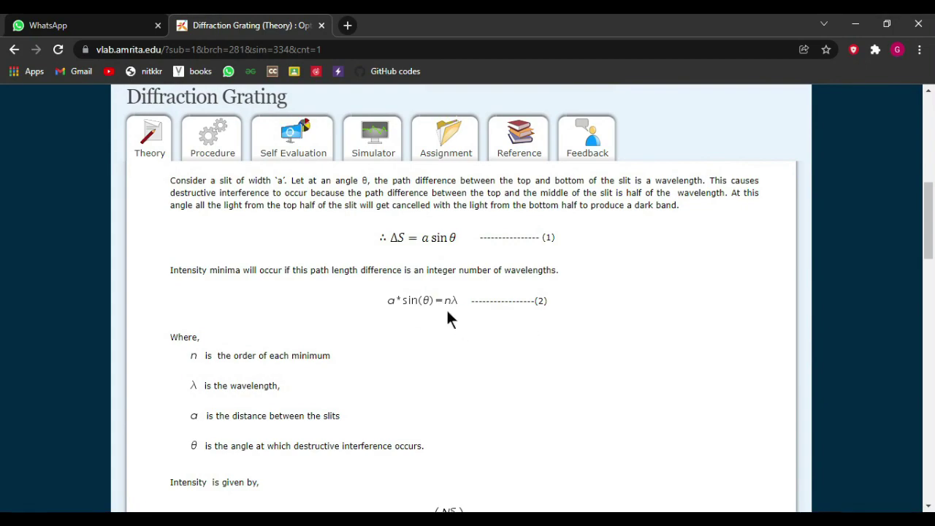
scroll(462, 307, up, 10)
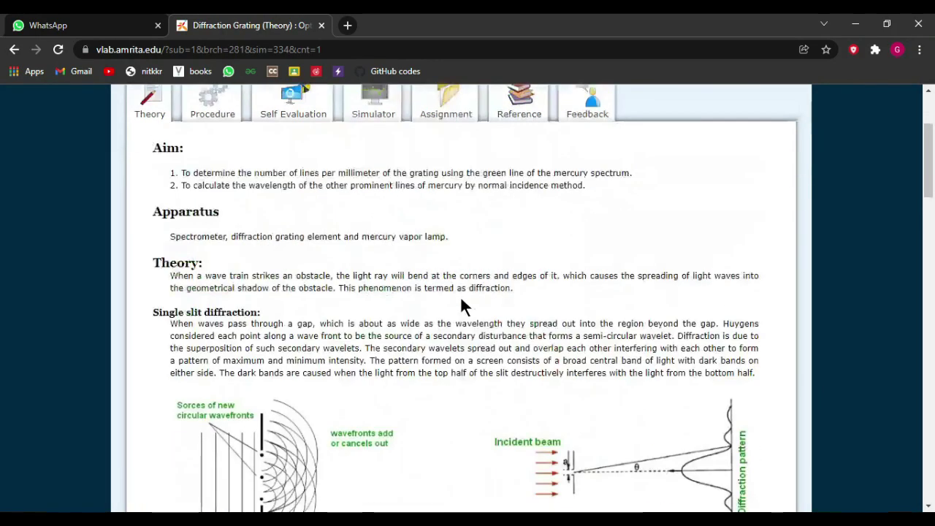
Launch the diffraction grating simulator full screen, sharpen the telescope focus, and start the experiment
click(381, 278)
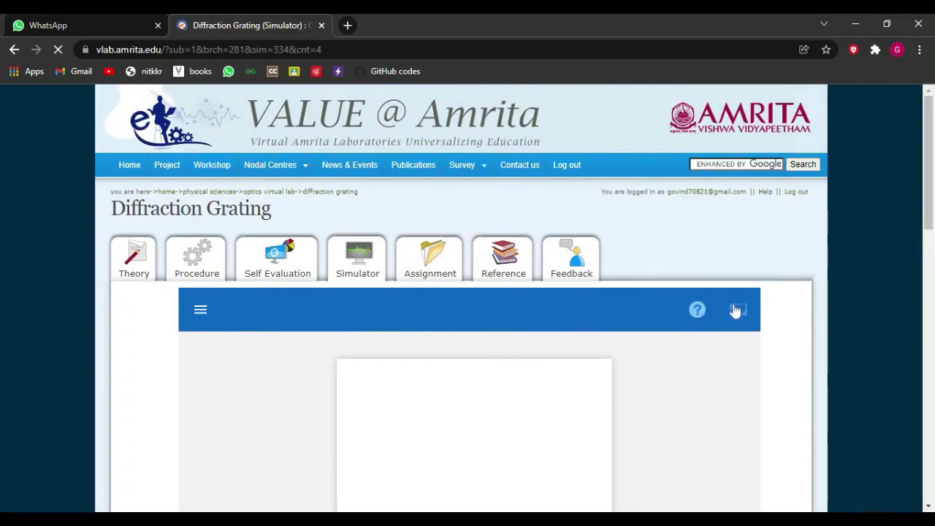
click(735, 311)
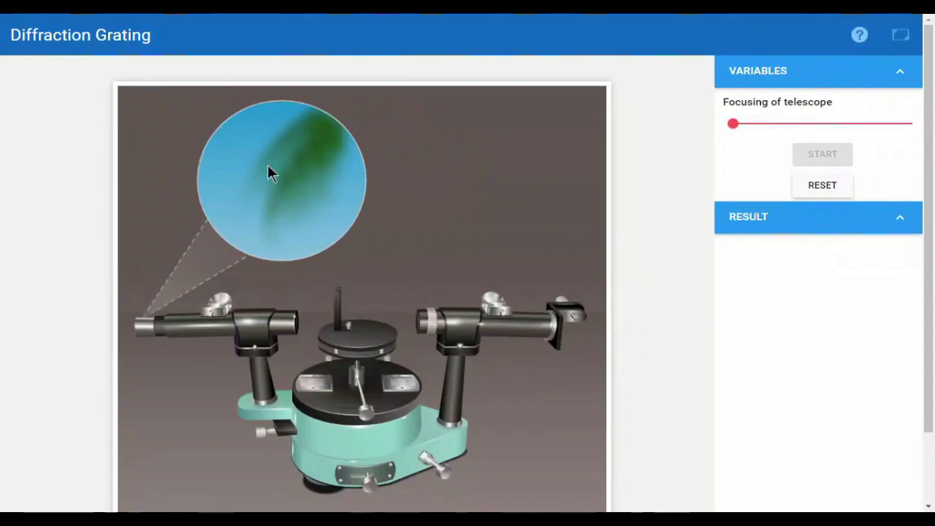
click(734, 121)
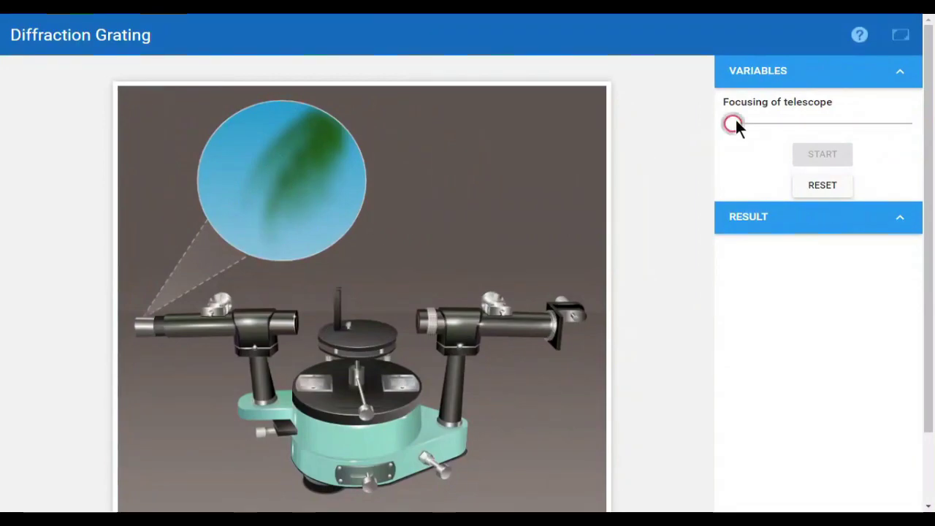
drag(766, 124, 810, 124)
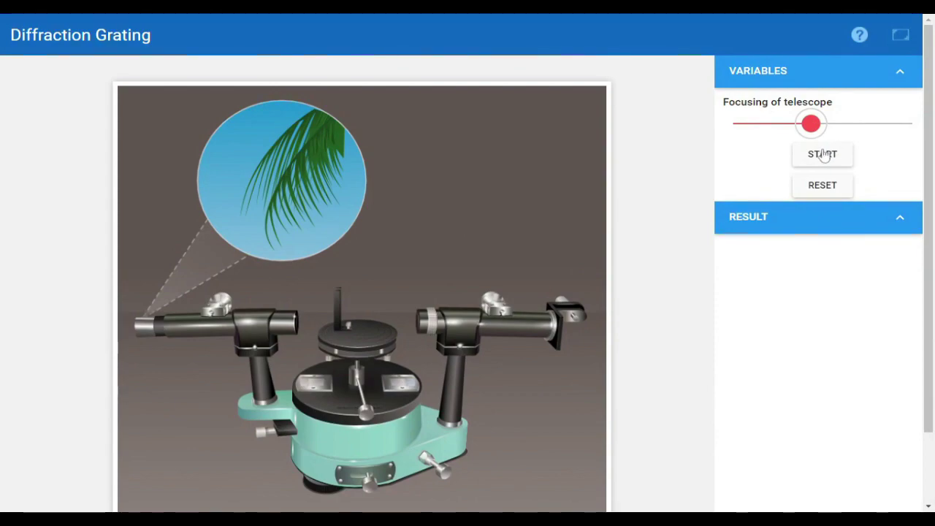
click(823, 155)
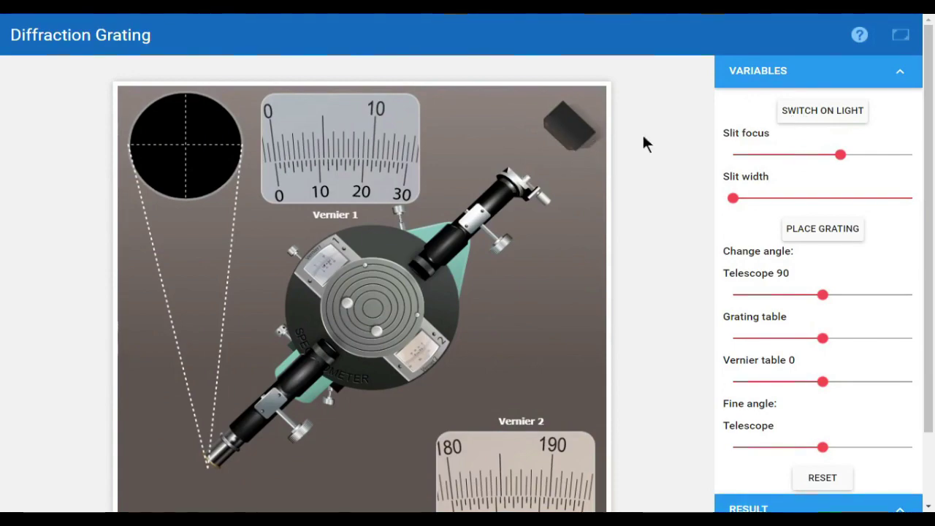
Switch on the light source and mount the grating on the spectrometer table
click(792, 116)
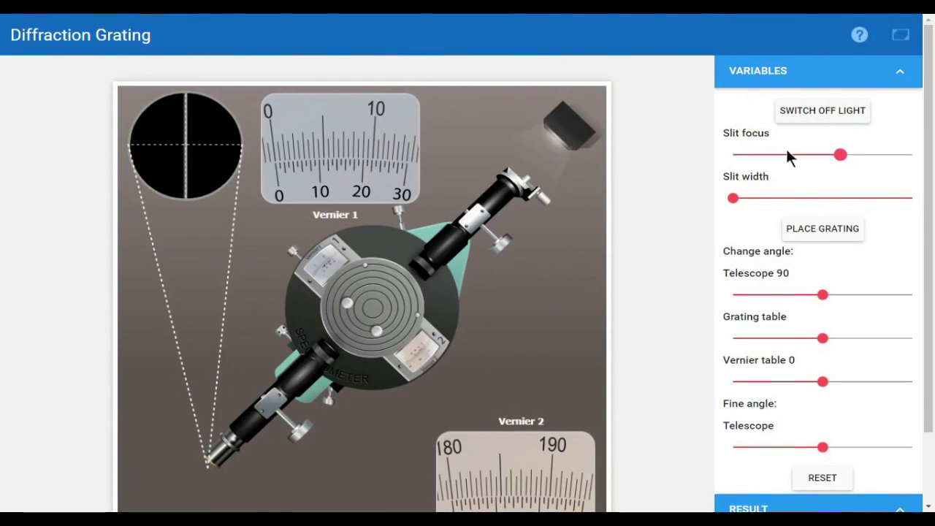
click(733, 197)
click(804, 232)
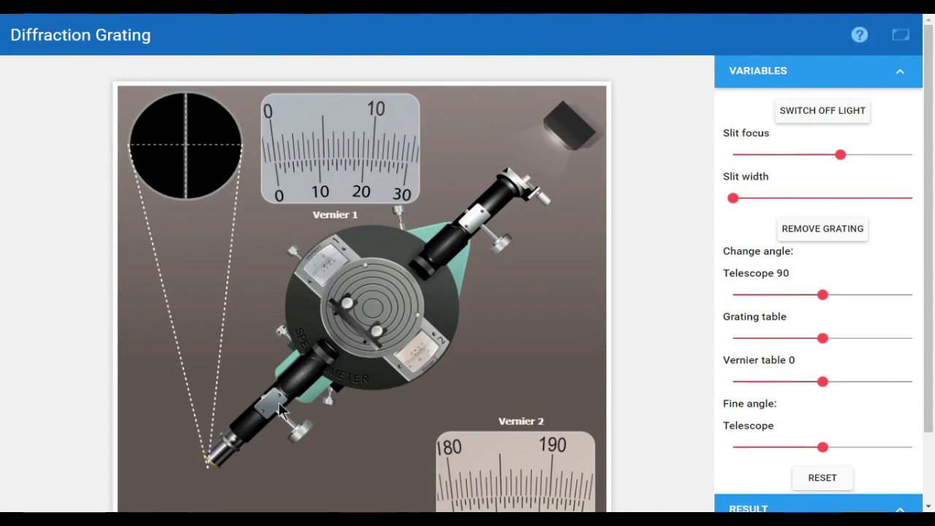
Step the telescope from 90 to 104.2 onto a spectral line, then swing it back to about 75.7
click(827, 294)
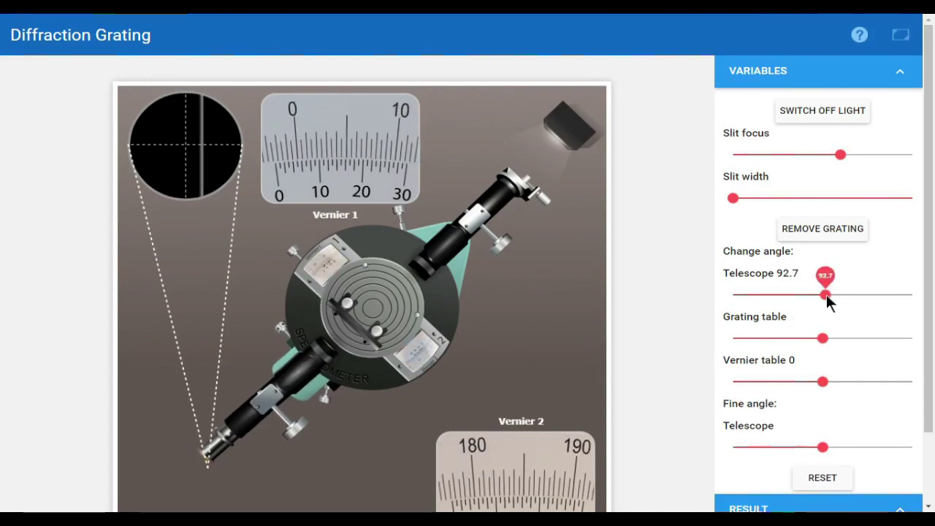
key(Left)
key(Left)
key(Left)
key(Left)
key(Left)
key(Left)
key(Left)
key(Left)
key(Left)
key(Left)
key(Left)
key(Left)
key(Left)
key(Left)
key(Left)
key(Left)
key(Left)
key(Left)
key(Left)
key(Left)
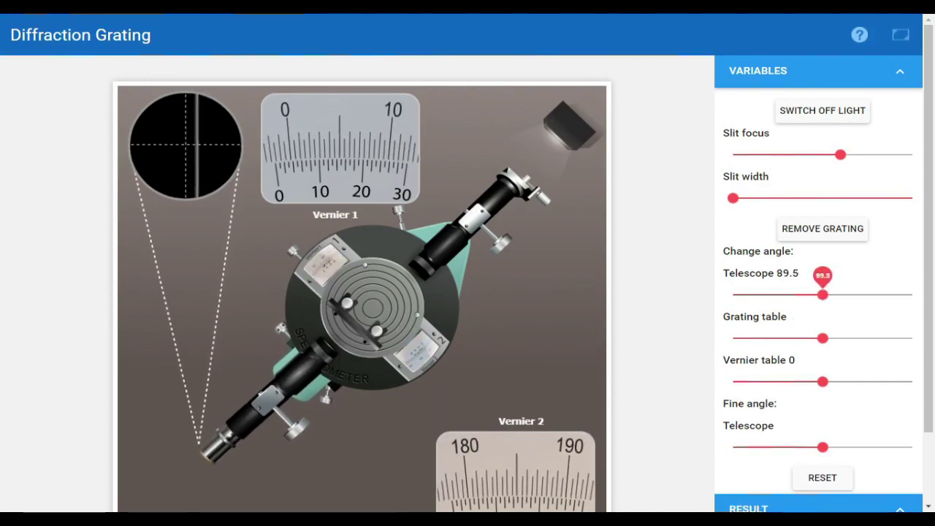
key(Right)
key(Right)
key(Right)
key(Right)
key(Right)
key(Right)
key(Right)
key(Right)
key(Right)
key(Right)
key(Right)
key(Right)
key(Right)
key(Right)
key(Right)
key(Right)
key(Right)
key(Right)
key(Right)
key(Right)
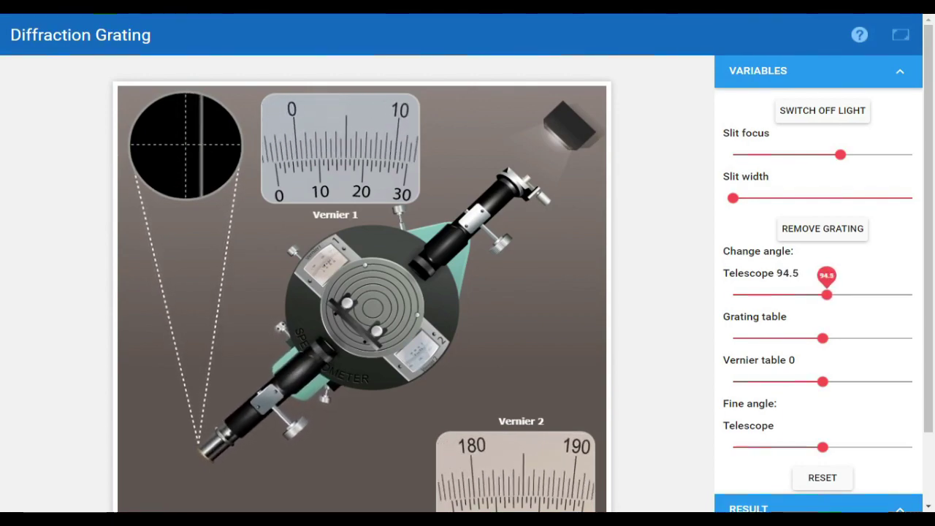
key(Right)
key(Right)
key(Right)
key(Right)
key(Right)
key(Right)
key(Right)
key(Right)
key(Right)
key(Right)
key(Right)
key(Right)
key(Right)
key(Right)
key(Right)
key(Right)
key(Right)
key(Right)
key(Right)
key(Right)
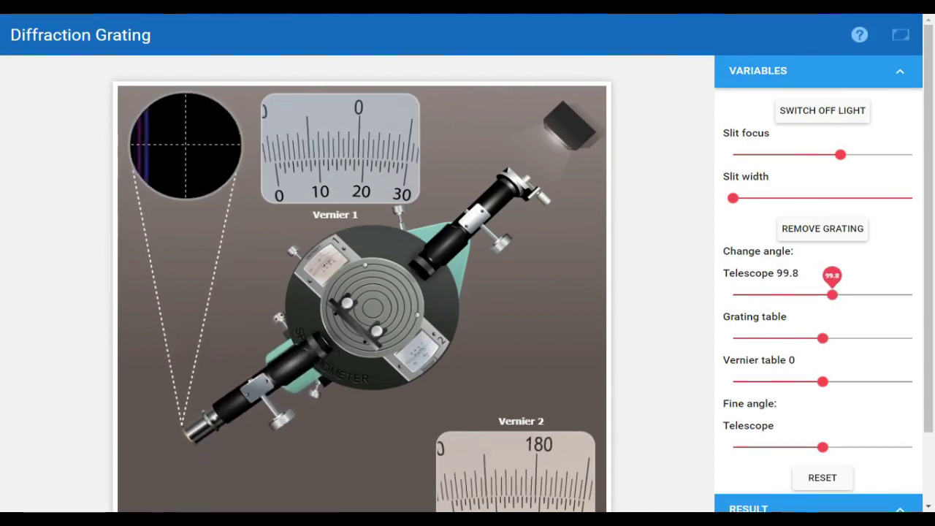
key(Right)
key(Right)
key(Right)
key(Right)
key(Right)
key(Right)
key(Right)
key(Right)
key(Right)
key(Right)
key(Right)
key(Right)
key(Right)
key(Right)
key(Right)
key(Right)
key(Right)
key(Right)
key(Right)
key(Right)
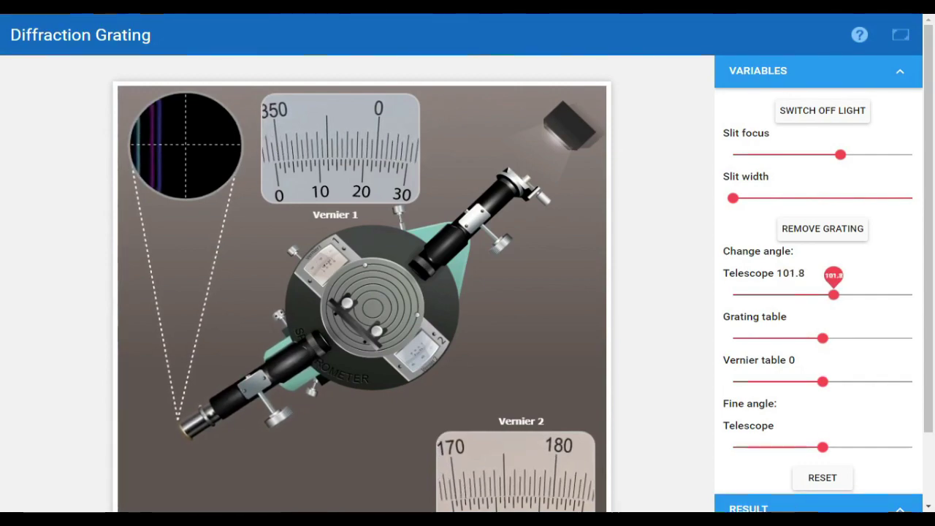
key(Right)
key(Right)
key(Right)
key(Right)
key(Right)
key(Right)
key(Right)
key(Right)
key(Right)
key(Right)
key(Right)
key(Right)
key(Right)
key(Right)
key(Right)
key(Right)
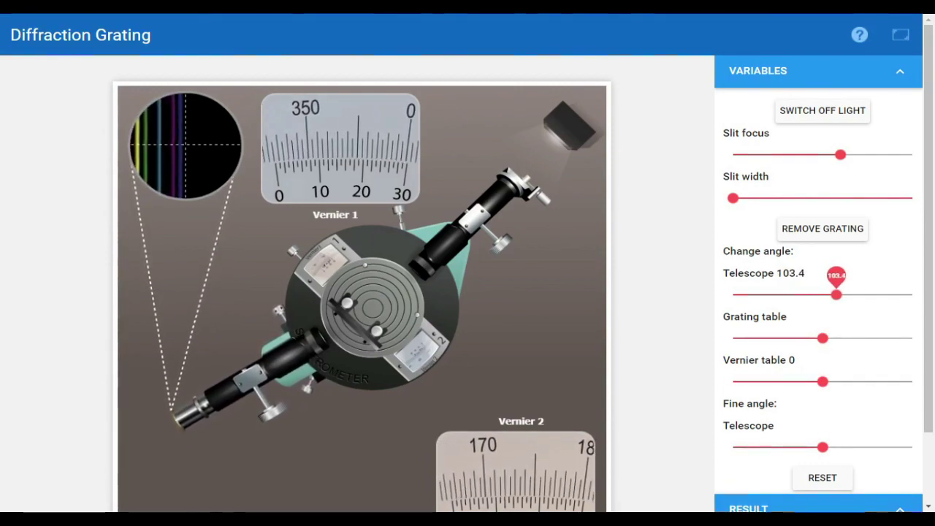
key(Right)
key(Right)
key(Right)
key(Right)
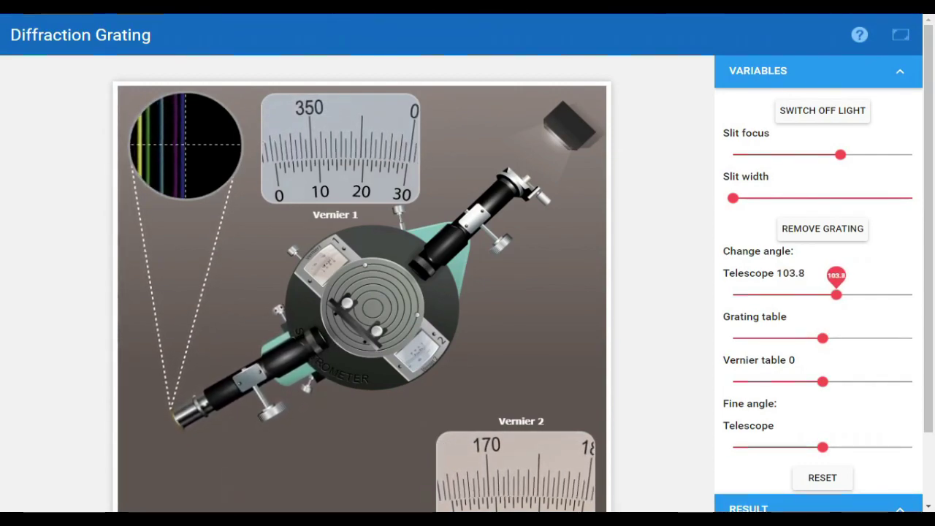
key(Right)
key(Right)
key(Right)
key(Right)
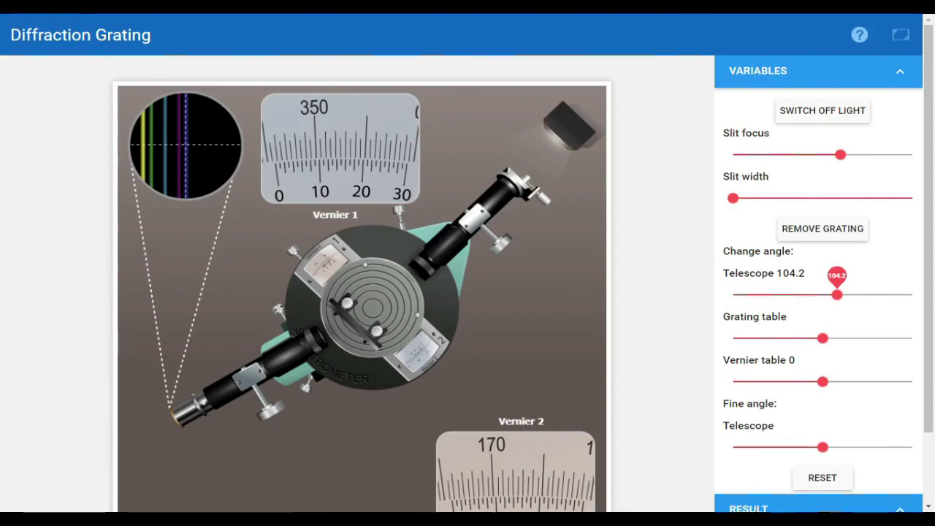
drag(836, 293, 808, 293)
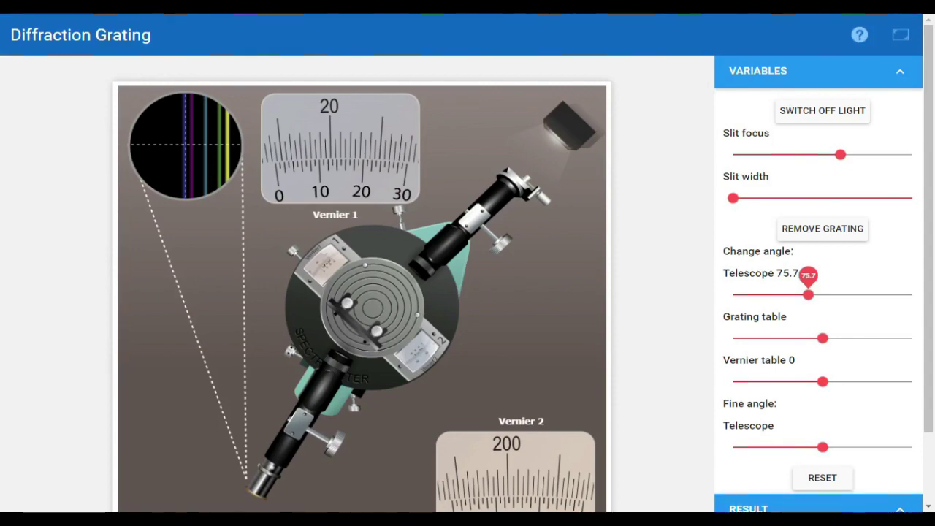
Lower the telescope to 69.9, putting the yellow line on the crosshair
key(Left)
key(Left)
key(Left)
key(Left)
key(Left)
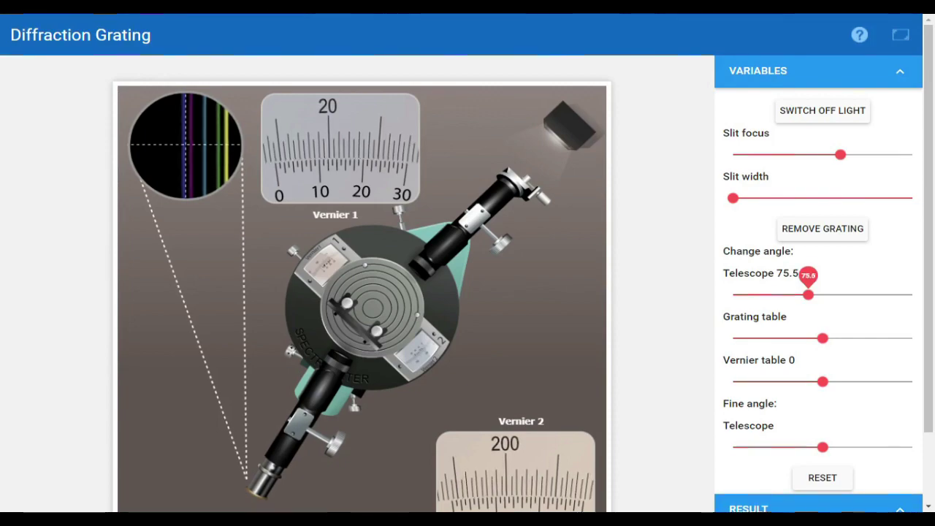
key(Left)
key(Left)
key(Left)
key(Left)
key(Left)
key(Left)
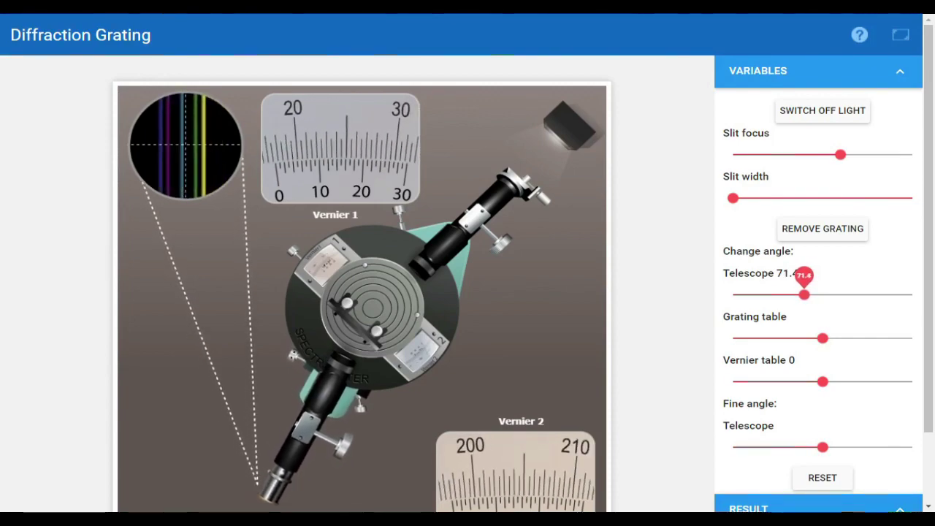
key(Left)
key(Left)
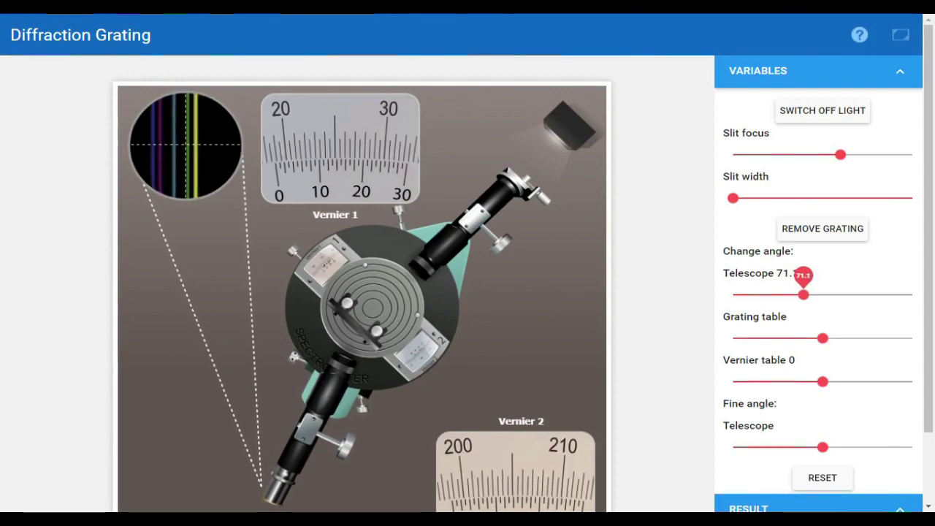
key(Left)
key(Left)
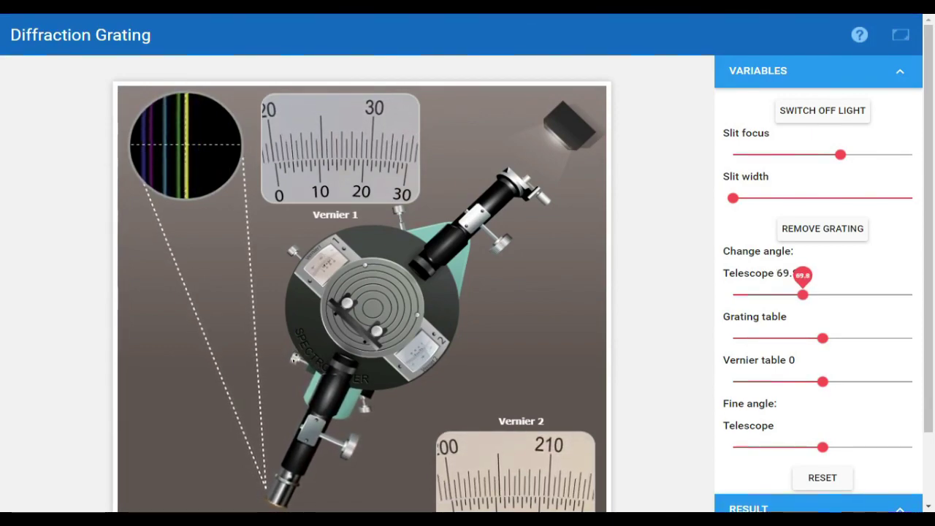
Raise the telescope past the central image to about 110.6, onto the yellow line
key(Right)
key(Right)
key(Right)
key(Right)
key(Right)
key(Right)
key(Right)
key(Right)
key(Right)
key(Right)
key(Right)
key(Right)
key(Right)
key(Right)
key(Right)
key(Right)
key(Right)
key(Right)
key(Right)
key(Right)
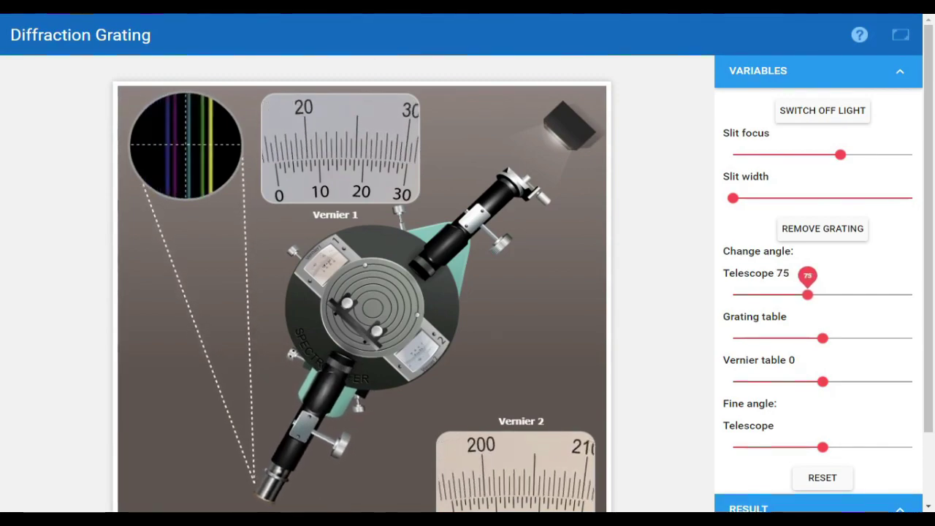
key(Right)
key(Right)
key(Right)
key(Right)
key(Right)
key(Right)
key(Right)
key(Right)
key(Right)
key(Right)
key(Right)
key(Right)
key(Right)
key(Right)
key(Right)
key(Right)
key(Right)
key(Right)
key(Right)
key(Right)
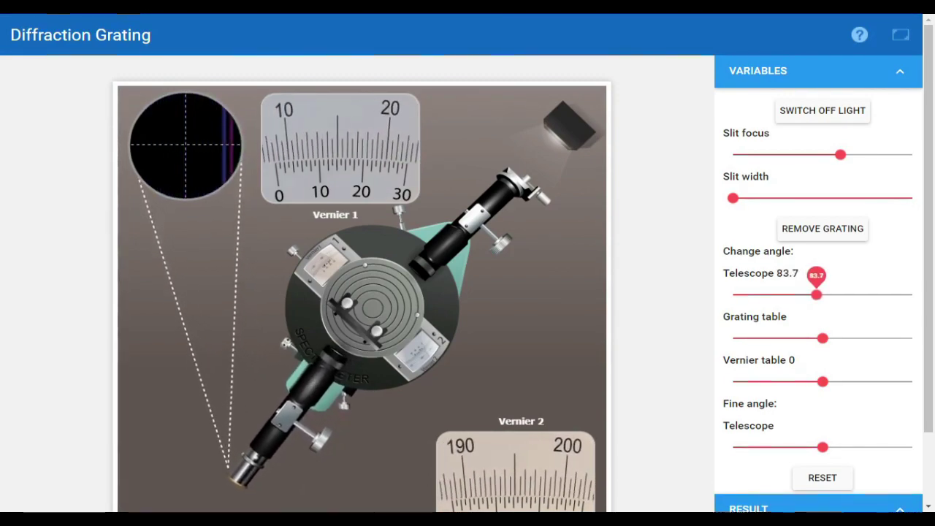
key(Right)
key(Right)
key(Right)
key(Right)
key(Right)
key(Right)
key(Right)
key(Right)
key(Right)
key(Right)
key(Right)
key(Right)
key(Right)
key(Right)
key(Right)
key(Right)
key(Right)
key(Right)
key(Right)
key(Right)
key(Right)
key(Right)
key(Right)
key(Right)
key(Right)
key(Right)
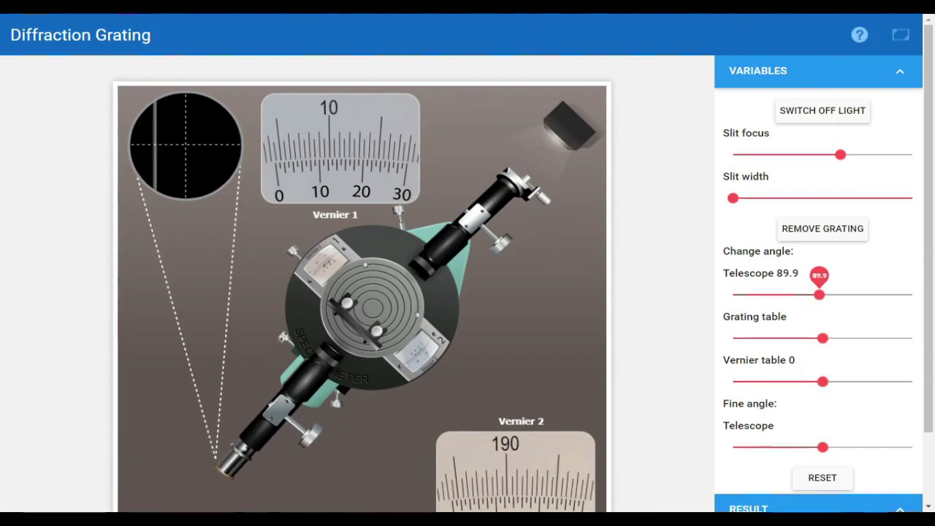
key(Right)
key(Right)
key(Right)
key(Right)
key(Right)
key(Right)
key(Right)
key(Right)
key(Right)
key(Right)
key(Right)
key(Right)
key(Right)
key(Right)
key(Right)
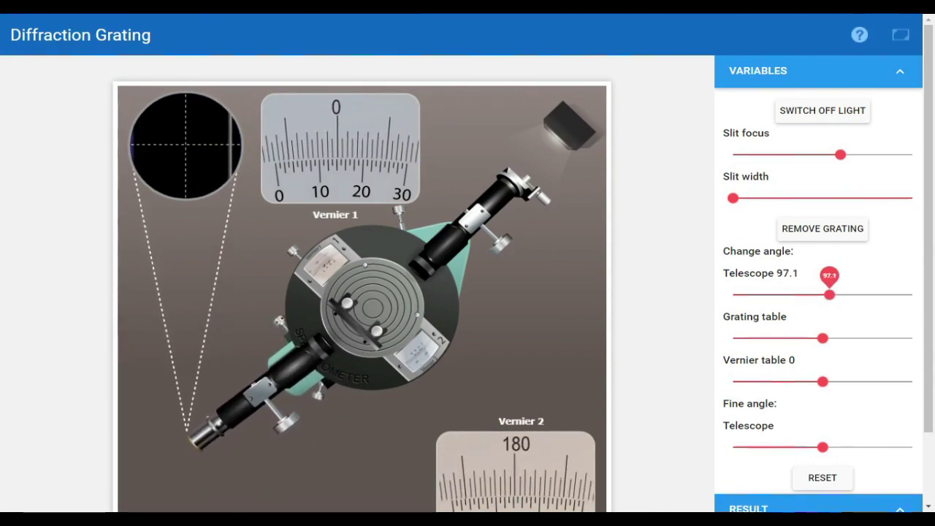
key(Right)
key(Right)
key(Right)
key(Right)
key(Right)
key(Right)
key(Right)
key(Right)
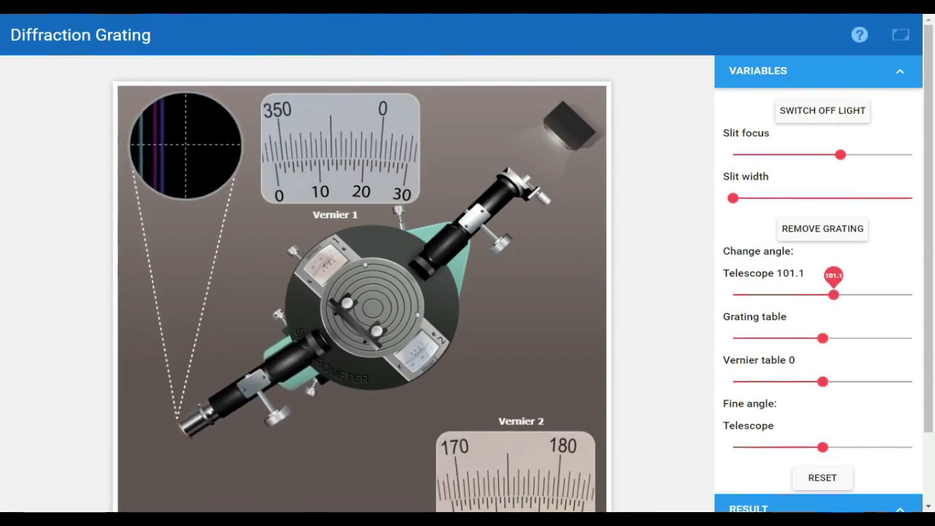
key(Right)
key(Right)
key(Right)
key(Right)
key(Right)
key(Right)
key(Right)
key(Right)
key(Right)
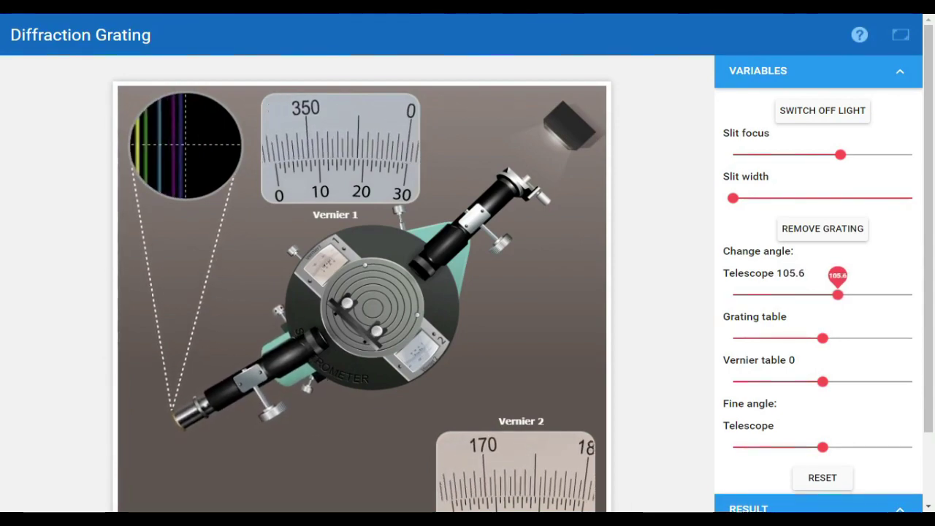
key(Right)
key(Right)
key(Right)
key(Right)
key(Right)
key(Right)
key(Right)
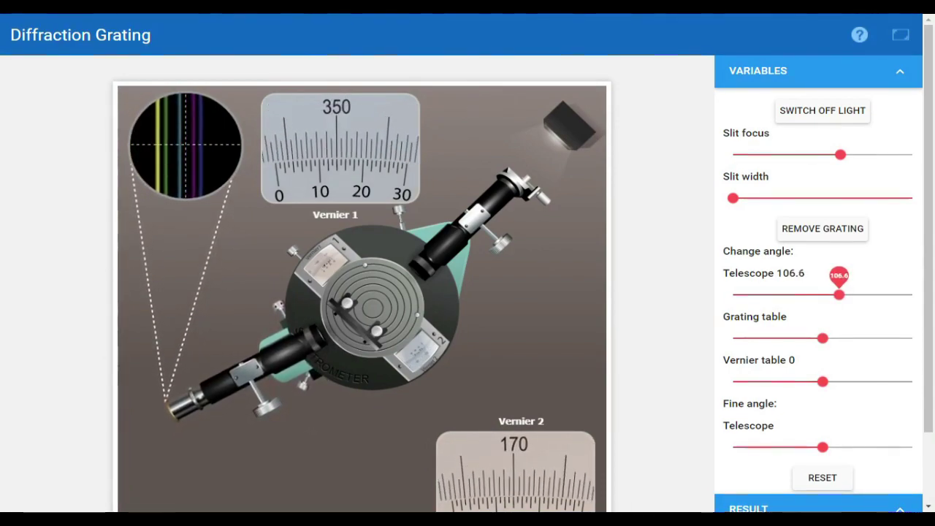
key(Right)
key(Right)
key(Right)
key(Right)
key(Right)
key(Right)
key(Right)
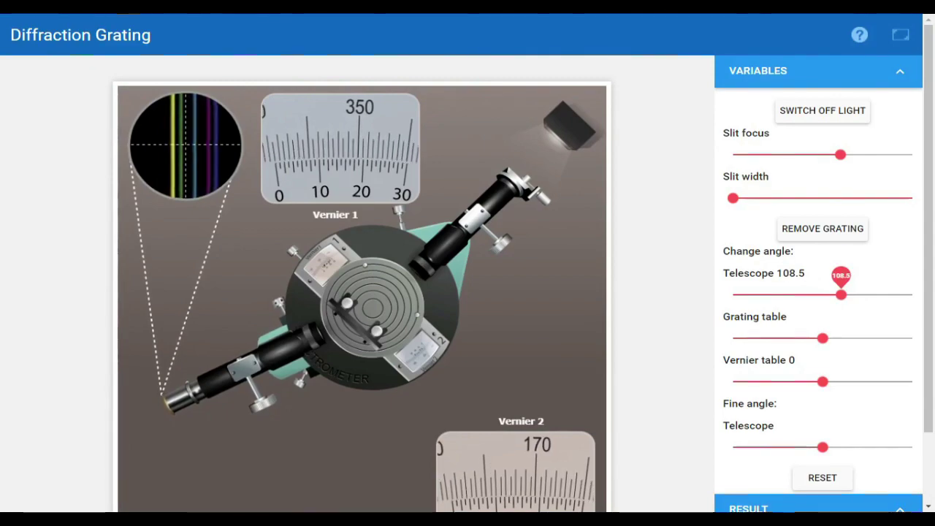
key(Right)
key(Right)
key(Right)
key(Right)
key(Right)
key(Right)
key(Right)
key(Right)
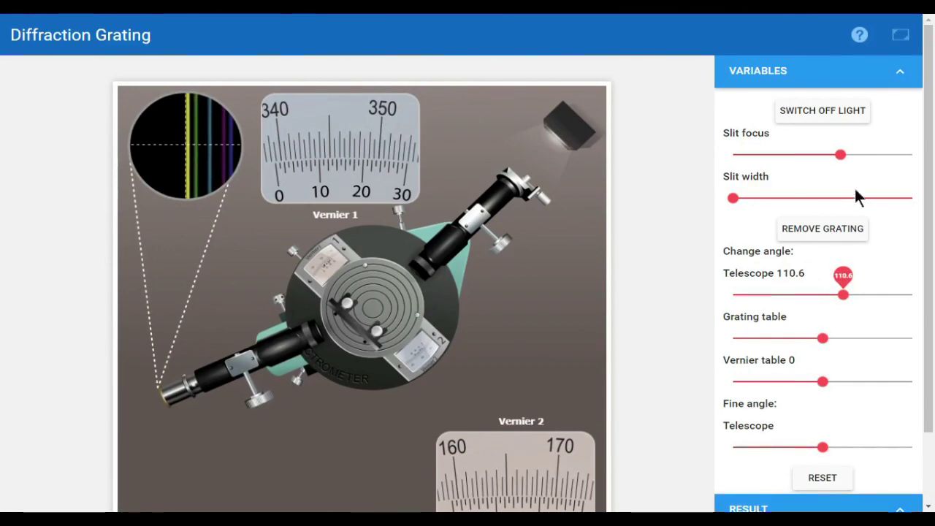
Lower the slit focus slightly, then try wider slit widths and return it to the narrowest
click(840, 154)
mouse_move(831, 154)
mouse_down()
mouse_move(778, 149)
mouse_move(823, 154)
mouse_up()
click(733, 198)
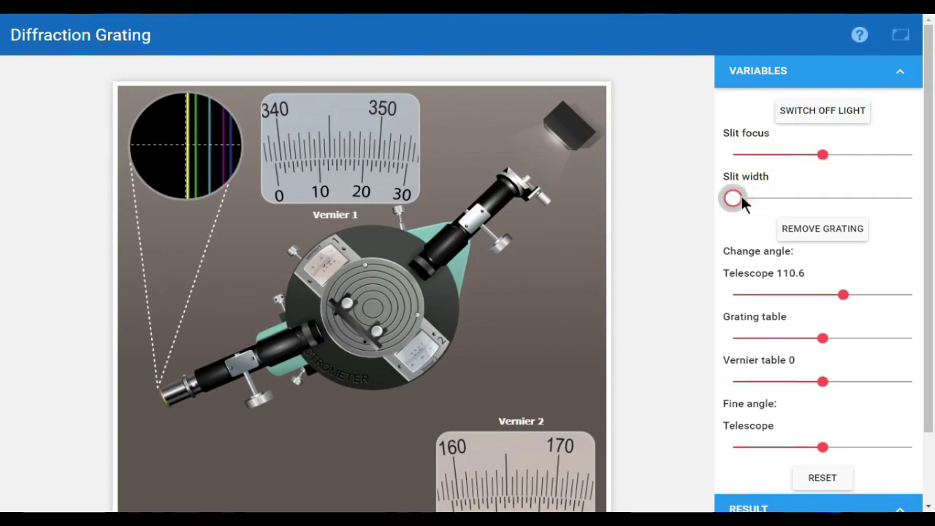
click(774, 198)
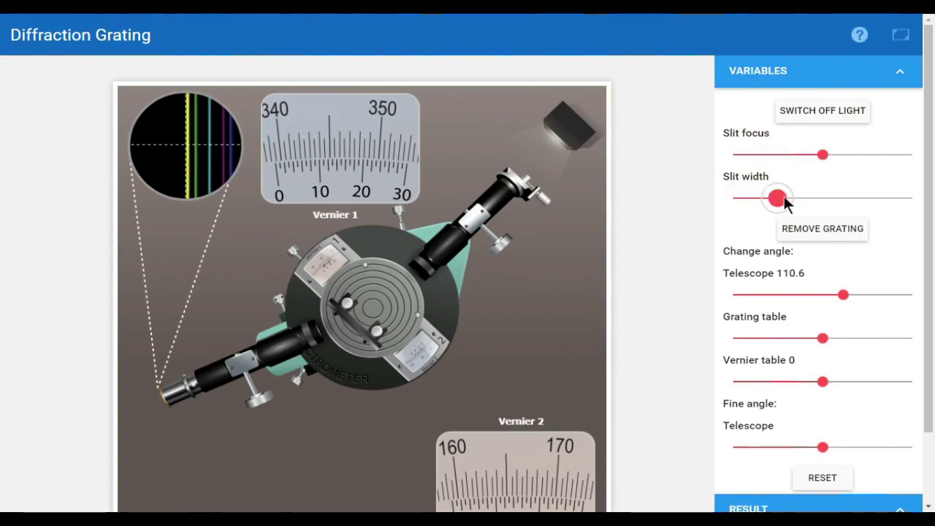
click(804, 198)
click(775, 198)
click(737, 198)
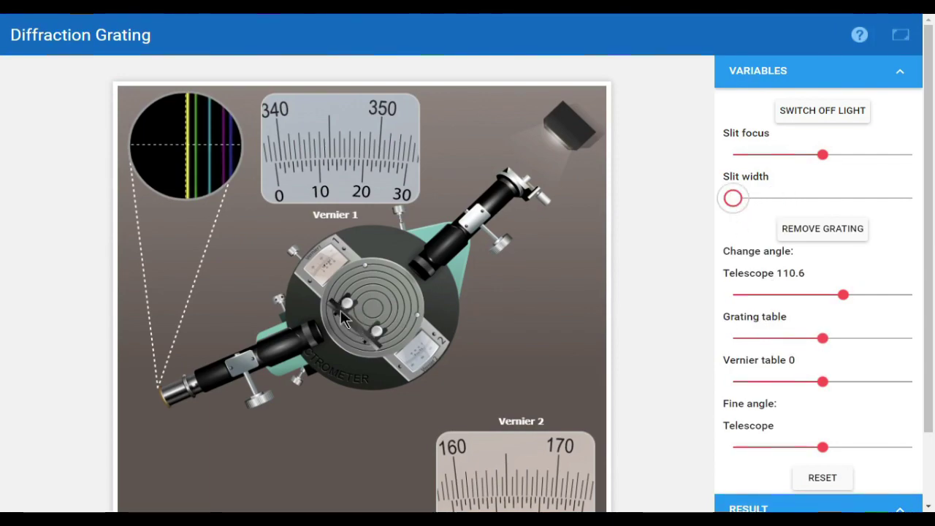
Rotate the grating table, set the vernier table to -33.6 and the telescope to 105.9
mouse_move(827, 336)
mouse_down()
mouse_move(791, 336)
mouse_move(816, 338)
mouse_up()
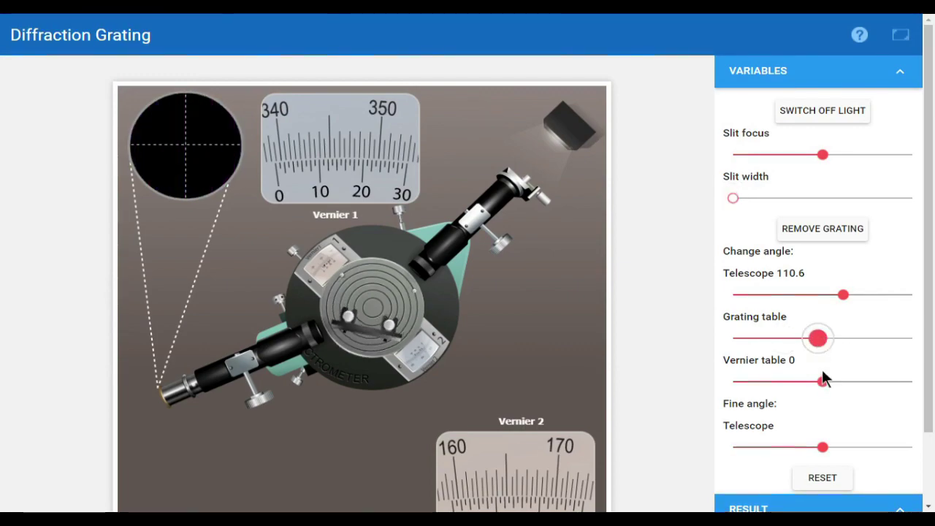
drag(823, 382, 789, 381)
drag(822, 446, 799, 250)
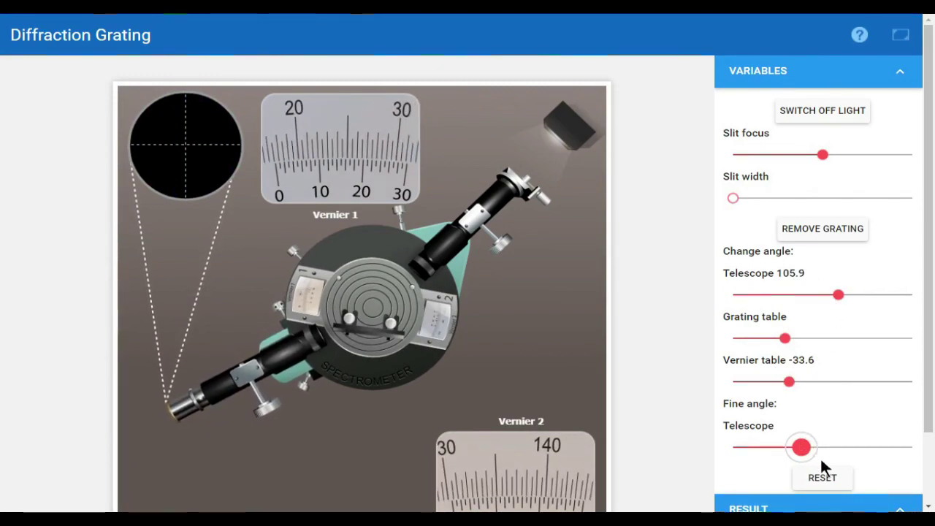
Scroll down and leave full screen, returning the simulator to telescope 90 and vernier table 0
scroll(637, 450, down, 2)
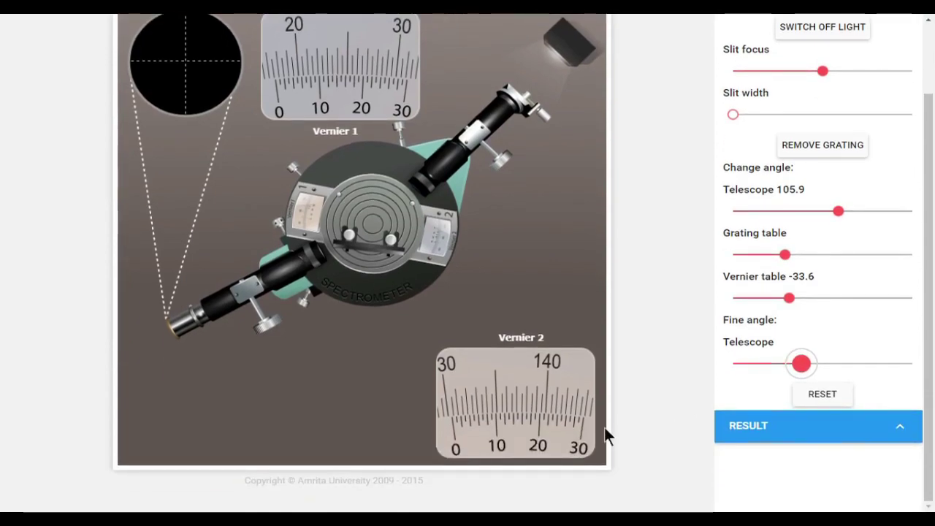
key(Escape)
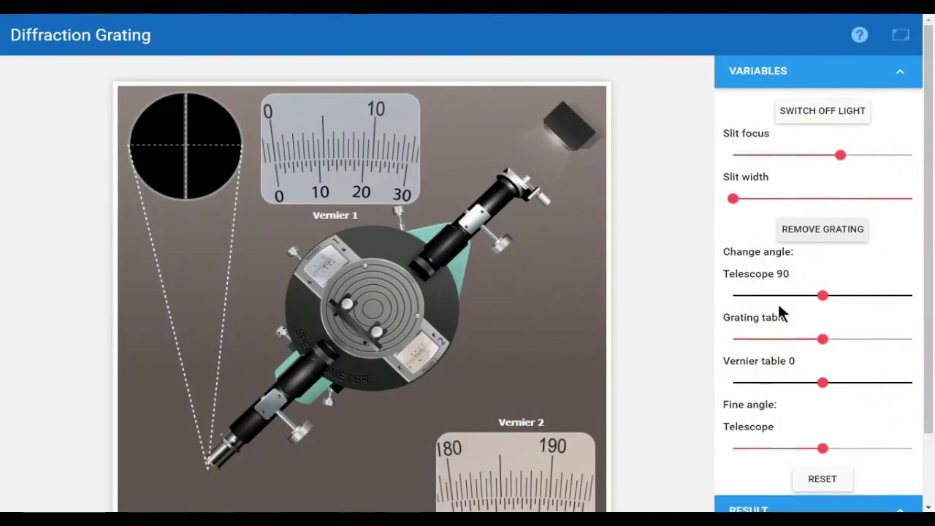
Turn the telescope from 90 to about 120.8, sweeping across the violet-to-yellow spectral lines
click(817, 295)
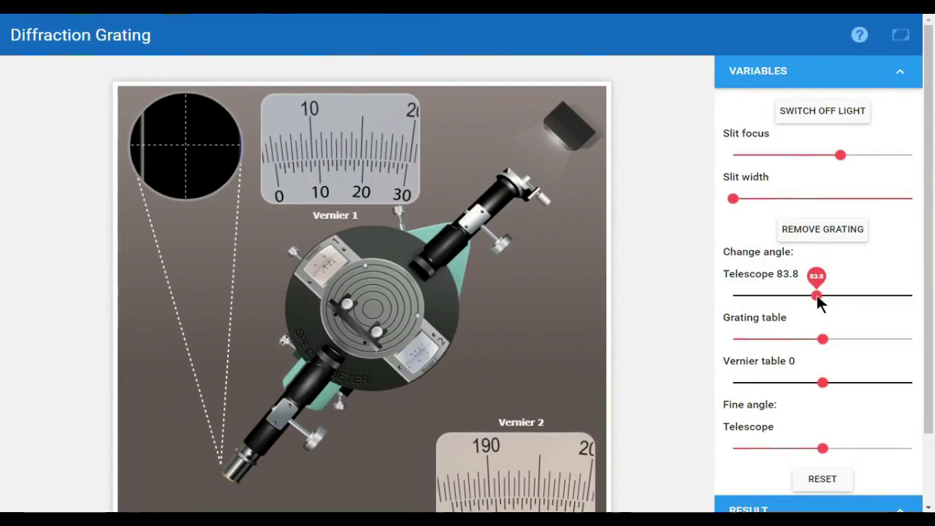
key(Right)
key(Right)
key(Right)
key(Right)
key(Right)
key(Right)
key(Right)
key(Right)
key(Right)
key(Right)
key(Right)
key(Right)
key(Right)
key(Right)
key(Right)
key(Right)
key(Right)
key(Right)
key(Right)
key(Right)
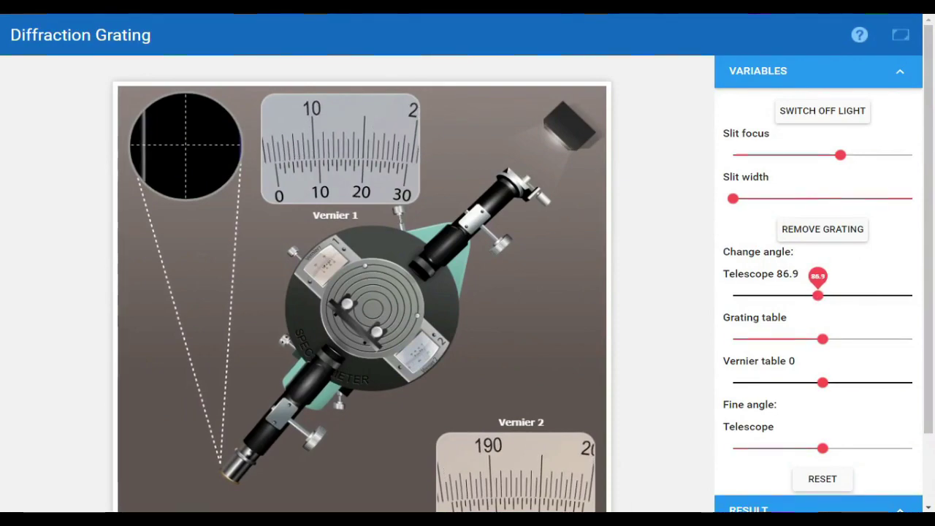
key(Right)
key(Right)
key(Right)
key(Right)
key(Right)
key(Right)
key(Right)
key(Right)
key(Right)
key(Right)
key(Right)
key(Right)
key(Right)
key(Right)
key(Right)
key(Right)
key(Right)
key(Right)
key(Right)
key(Right)
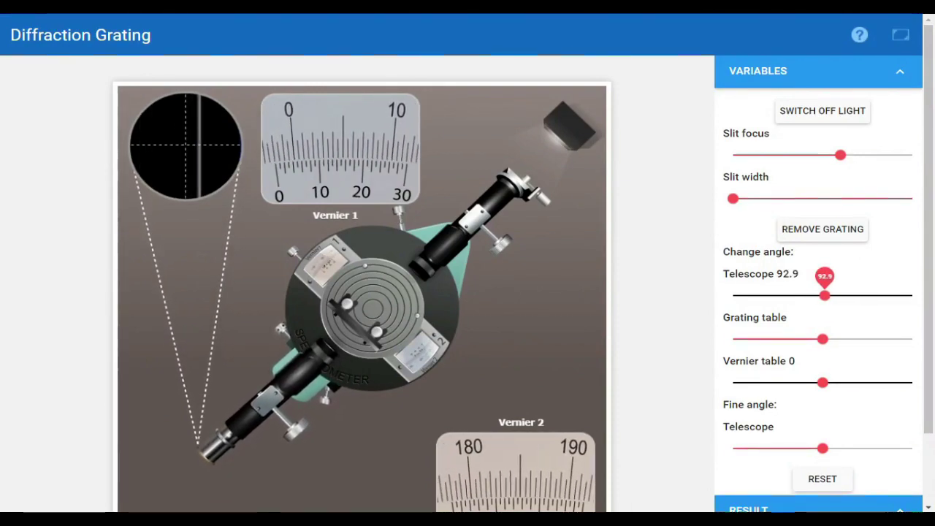
key(Right)
key(Right)
key(Right)
key(Right)
key(Right)
key(Right)
key(Right)
key(Right)
key(Right)
key(Right)
key(Right)
key(Right)
key(Right)
key(Right)
key(Right)
key(Right)
key(Right)
key(Right)
key(Right)
key(Right)
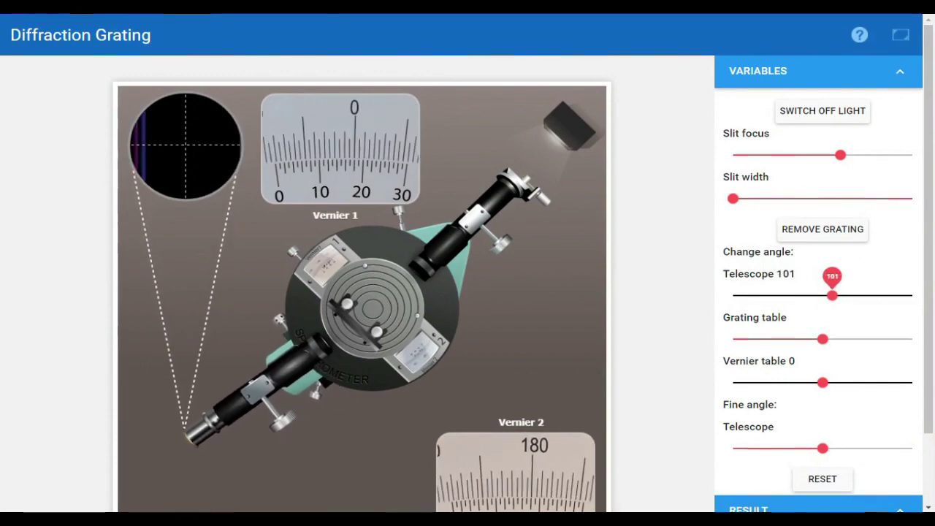
key(Right)
key(Right)
key(Right)
key(Right)
key(Right)
key(Right)
key(Right)
key(Right)
key(Right)
key(Right)
key(Right)
key(Right)
key(Right)
key(Right)
key(Right)
key(Right)
key(Right)
key(Right)
key(Right)
key(Right)
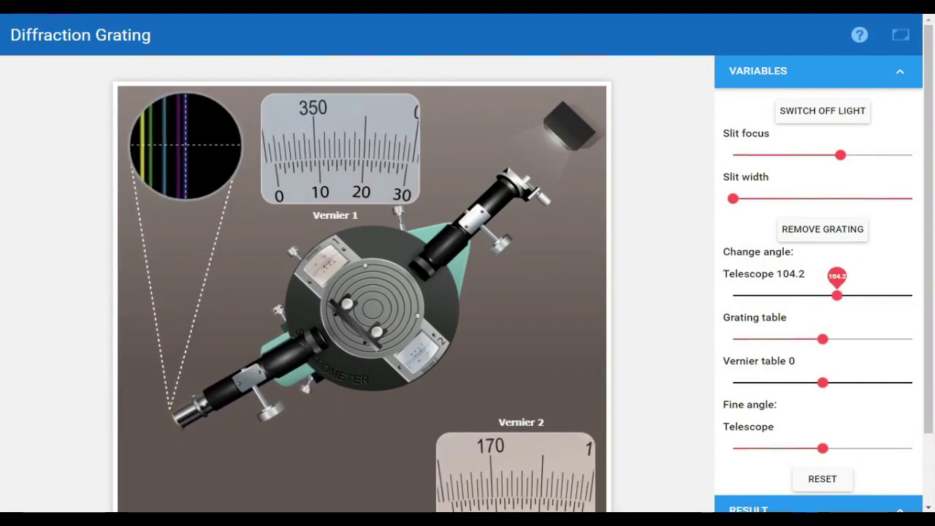
key(Right)
key(Right)
key(Right)
key(Right)
key(Right)
key(Right)
key(Right)
key(Right)
key(Right)
key(Right)
key(Right)
key(Right)
key(Right)
key(Right)
key(Right)
key(Right)
key(Right)
key(Right)
key(Right)
key(Right)
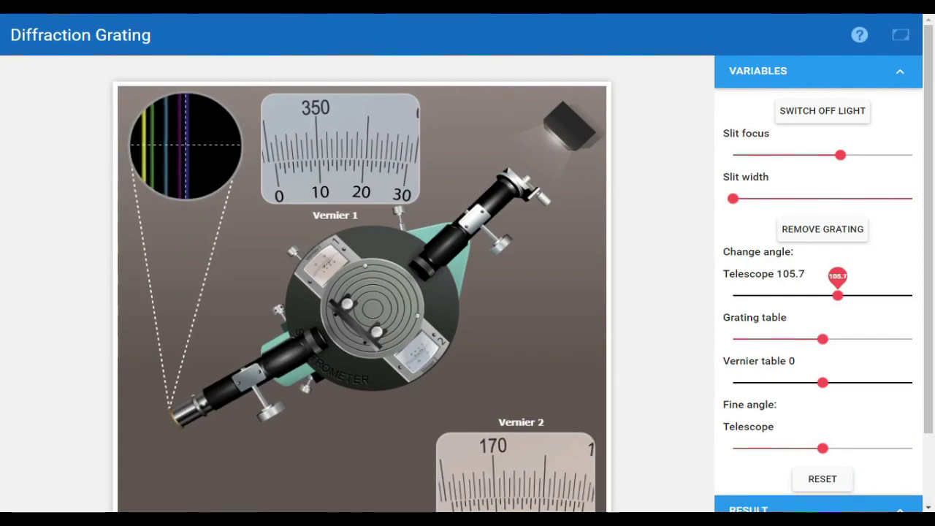
key(Right)
key(Right)
key(Right)
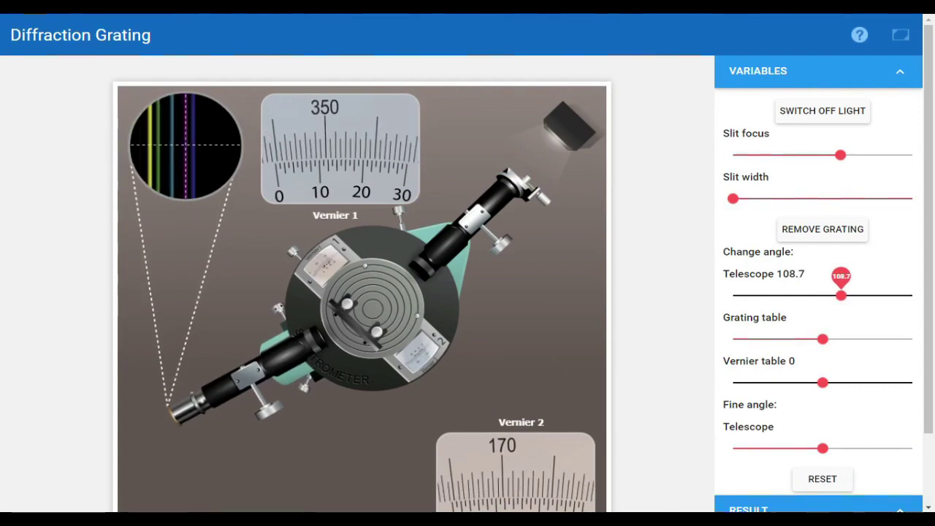
key(Right)
key(Right)
key(Right)
key(Right)
key(Right)
key(Right)
key(Right)
key(Right)
key(Right)
key(Right)
key(Right)
key(Right)
key(Right)
key(Right)
key(Right)
key(Right)
key(Right)
key(Right)
key(Right)
key(Right)
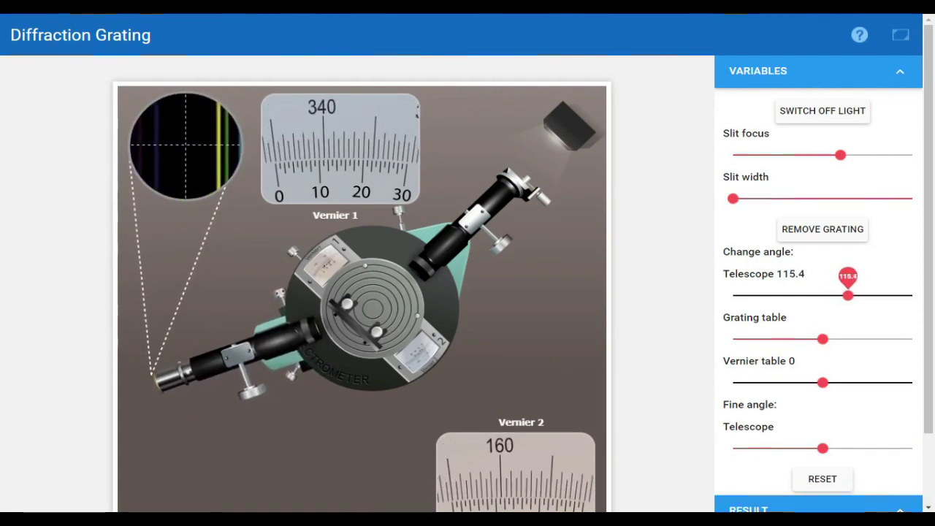
key(Right)
key(Right)
key(Right)
key(Right)
key(Right)
key(Right)
key(Right)
key(Right)
key(Right)
key(Right)
key(Right)
key(Right)
key(Right)
key(Right)
key(Right)
key(Right)
key(Right)
key(Right)
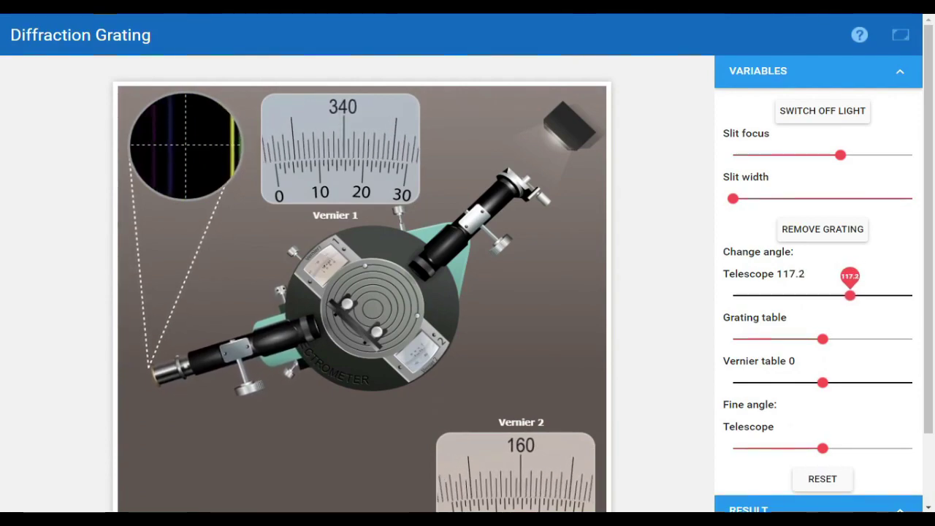
key(Right)
key(Right)
key(Right)
key(Right)
key(Right)
key(Right)
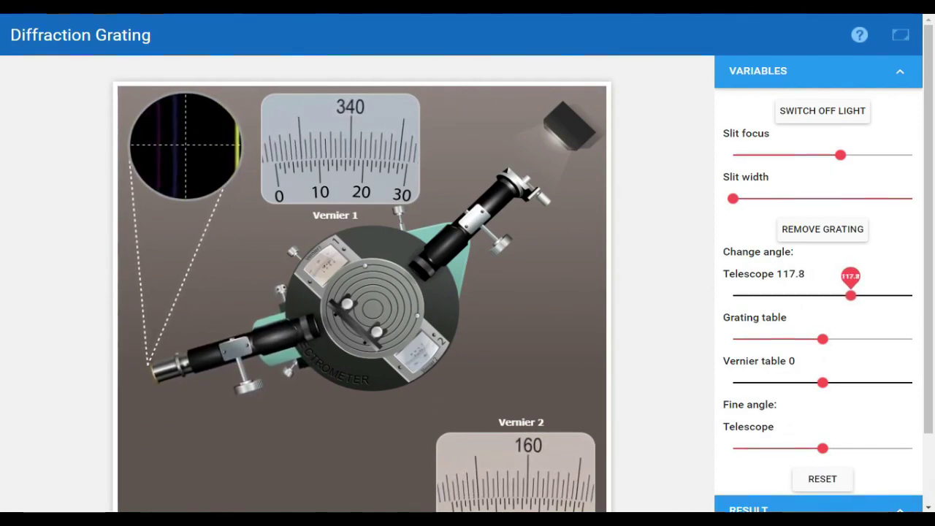
key(Right)
key(Right)
key(Right)
key(Right)
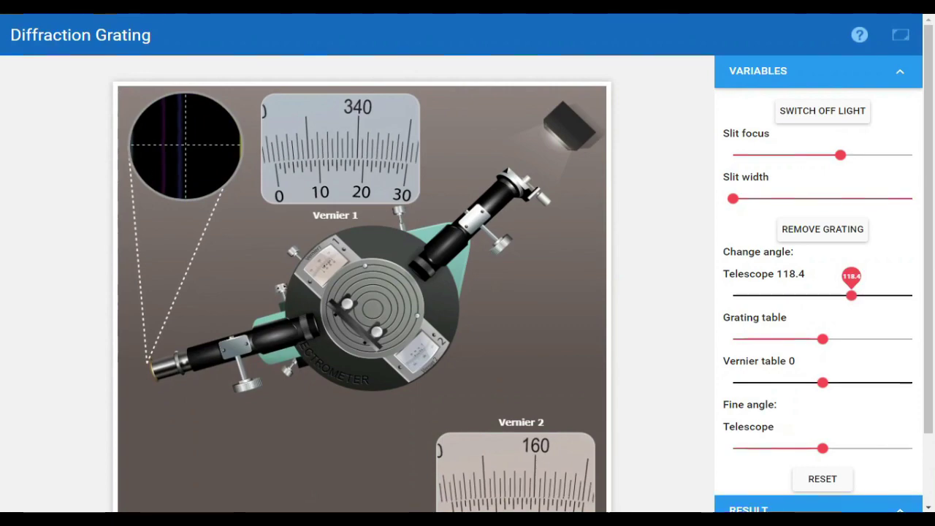
key(Right)
key(Right)
key(Right)
key(Right)
key(Right)
key(Right)
key(Right)
key(Right)
key(Right)
key(Right)
key(Right)
key(Right)
key(Right)
key(Right)
key(Right)
key(Right)
key(Right)
key(Right)
key(Right)
key(Right)
key(Right)
key(Right)
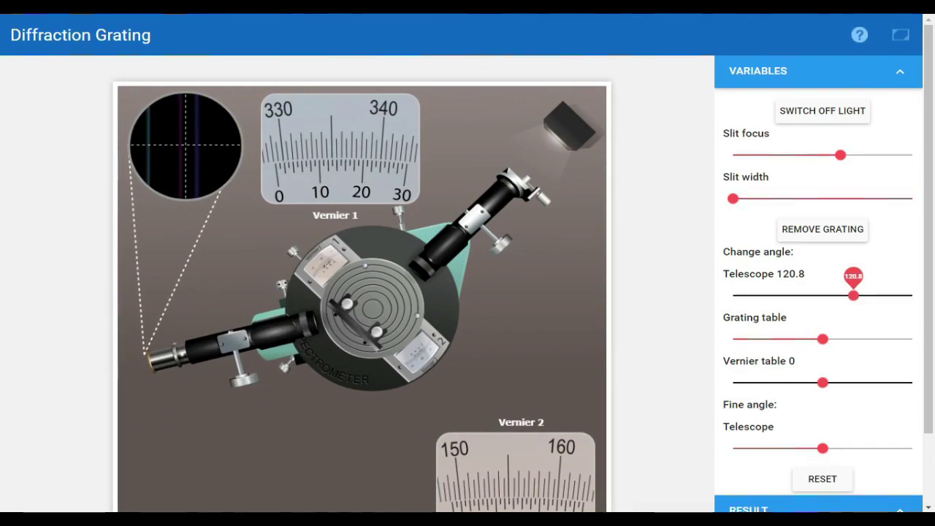
Swing the telescope back from about 120 past the central white line to about 56
key(Left)
key(Left)
key(Left)
key(Left)
key(Left)
key(Left)
key(Left)
key(Left)
key(Left)
key(Left)
key(Left)
key(Left)
key(Left)
key(Left)
key(Left)
key(Left)
key(Left)
key(Left)
key(Left)
key(Left)
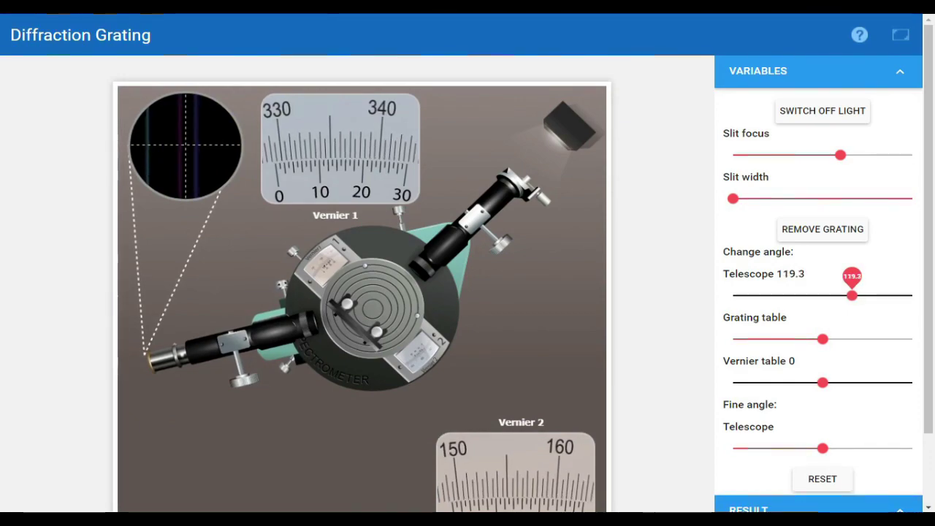
key(Left)
key(Left)
key(Left)
key(Left)
key(Left)
key(Left)
key(Left)
key(Left)
key(Left)
key(Left)
key(Left)
key(Left)
key(Left)
key(Left)
key(Left)
key(Left)
key(Left)
key(Left)
key(Left)
key(Left)
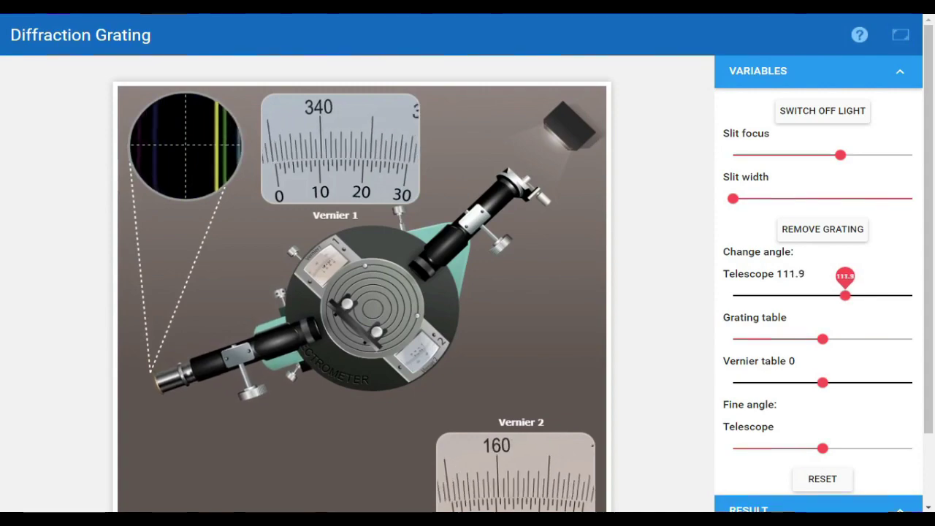
key(Left)
key(Left)
key(Left)
key(Left)
key(Left)
key(Left)
key(Left)
key(Left)
key(Left)
key(Left)
key(Left)
key(Left)
key(Left)
key(Left)
key(Left)
key(Left)
key(Left)
key(Left)
key(Left)
key(Left)
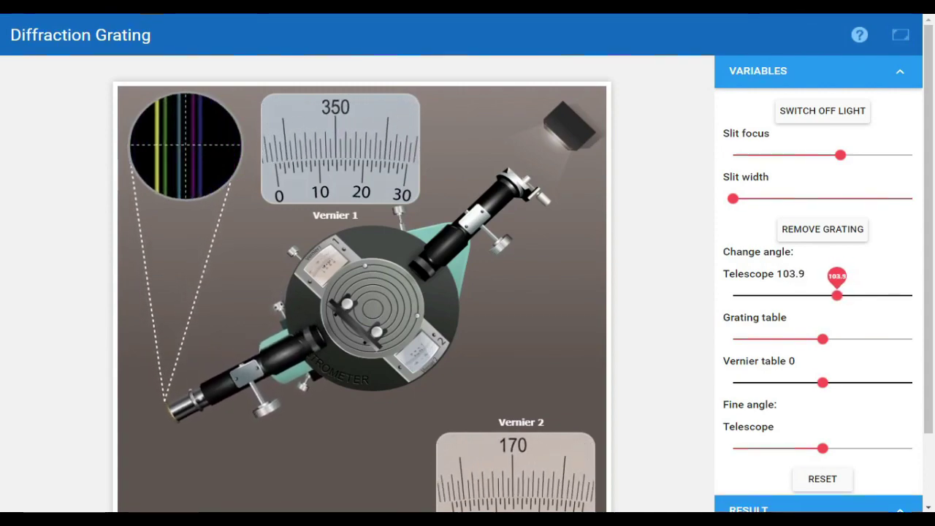
key(Left)
key(Left)
key(Left)
key(Left)
key(Left)
key(Left)
key(Left)
key(Left)
key(Left)
key(Left)
key(Left)
key(Left)
key(Left)
key(Left)
key(Left)
key(Left)
key(Left)
key(Left)
key(Left)
key(Left)
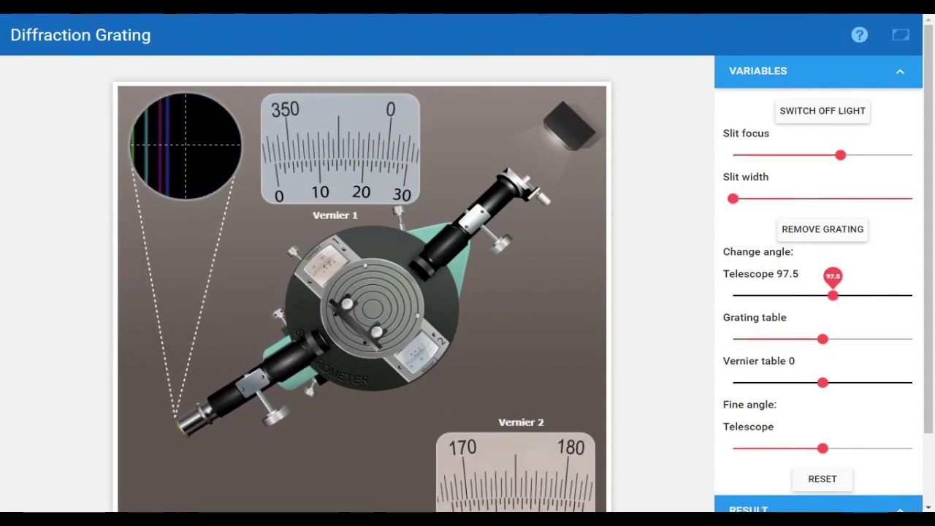
key(Left)
key(Left)
key(Left)
key(Left)
key(Left)
key(Left)
key(Left)
key(Left)
key(Left)
key(Left)
key(Left)
key(Left)
key(Left)
key(Left)
key(Left)
key(Left)
key(Left)
key(Left)
key(Left)
key(Left)
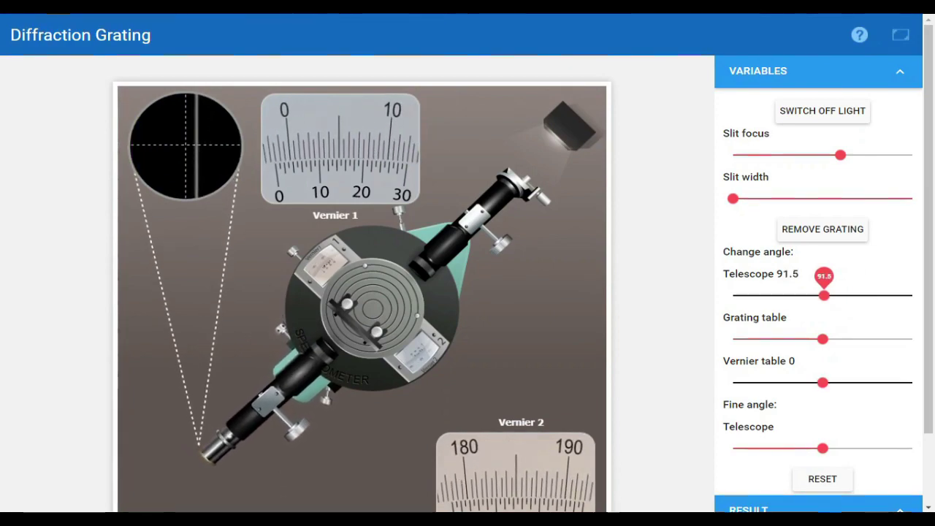
key(Left)
key(Left)
key(Left)
key(Left)
key(Left)
key(Left)
key(Left)
key(Left)
key(Left)
key(Left)
key(Left)
key(Left)
key(Left)
key(Left)
key(Left)
key(Left)
key(Left)
key(Left)
key(Left)
key(Left)
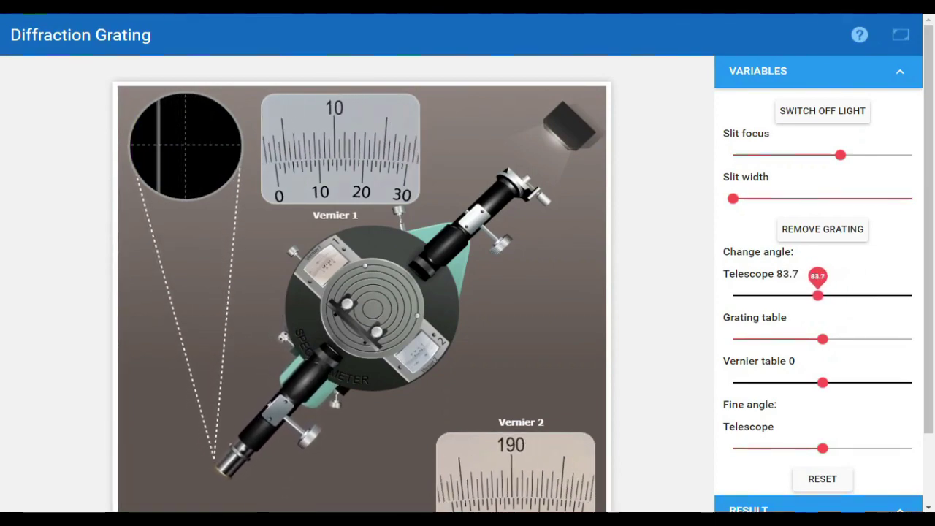
key(Left)
key(Left)
key(Left)
key(Left)
key(Left)
key(Left)
key(Left)
key(Left)
key(Left)
key(Left)
key(Left)
key(Left)
key(Left)
key(Left)
key(Left)
key(Left)
key(Left)
key(Left)
key(Left)
key(Left)
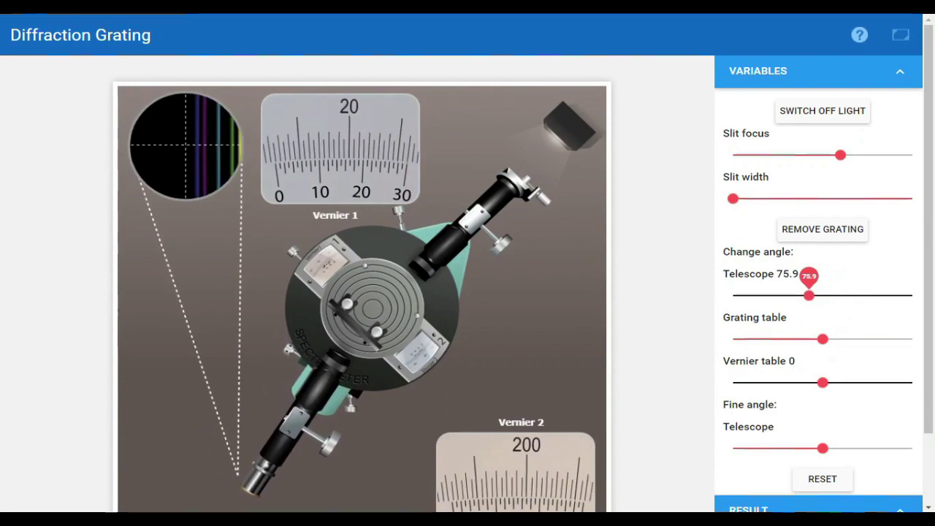
key(Left)
key(Left)
key(Left)
key(Left)
key(Left)
key(Left)
key(Left)
key(Left)
key(Left)
key(Left)
key(Left)
key(Left)
key(Left)
key(Left)
key(Left)
key(Left)
key(Left)
key(Left)
key(Left)
key(Left)
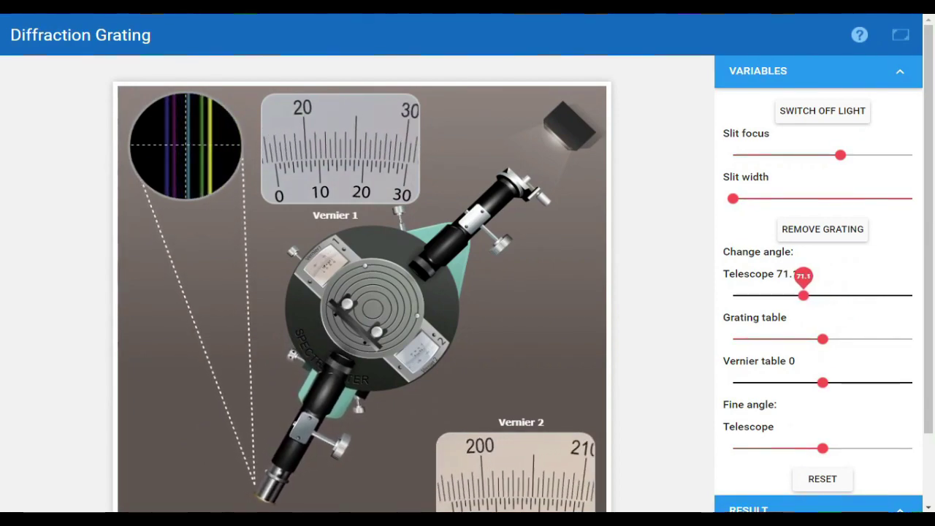
key(Left)
key(Left)
key(Left)
key(Left)
key(Left)
key(Left)
key(Left)
key(Left)
key(Left)
key(Left)
key(Left)
key(Left)
key(Left)
key(Left)
key(Left)
key(Left)
key(Left)
key(Left)
key(Left)
key(Left)
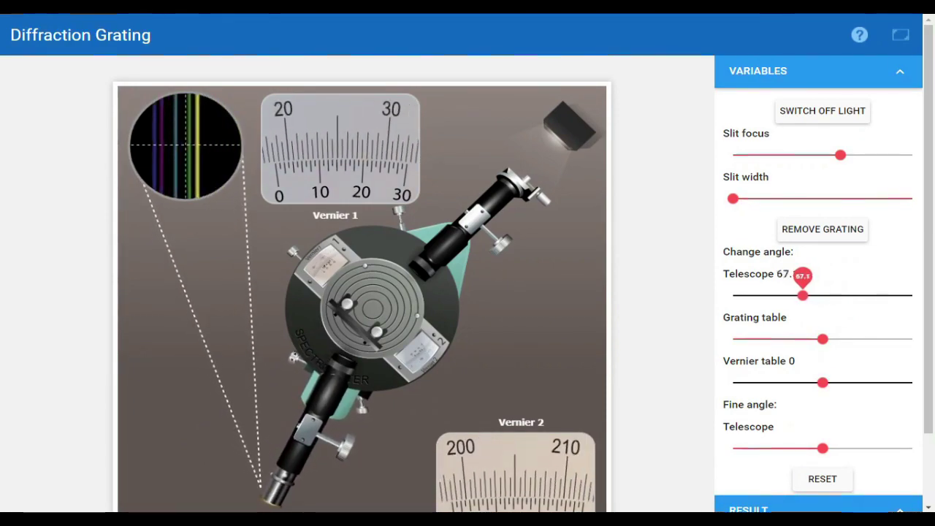
key(Left)
key(Left)
key(Left)
key(Left)
key(Left)
key(Left)
key(Left)
key(Left)
key(Left)
key(Left)
key(Left)
key(Left)
key(Left)
key(Left)
key(Left)
key(Left)
key(Left)
key(Left)
key(Left)
key(Left)
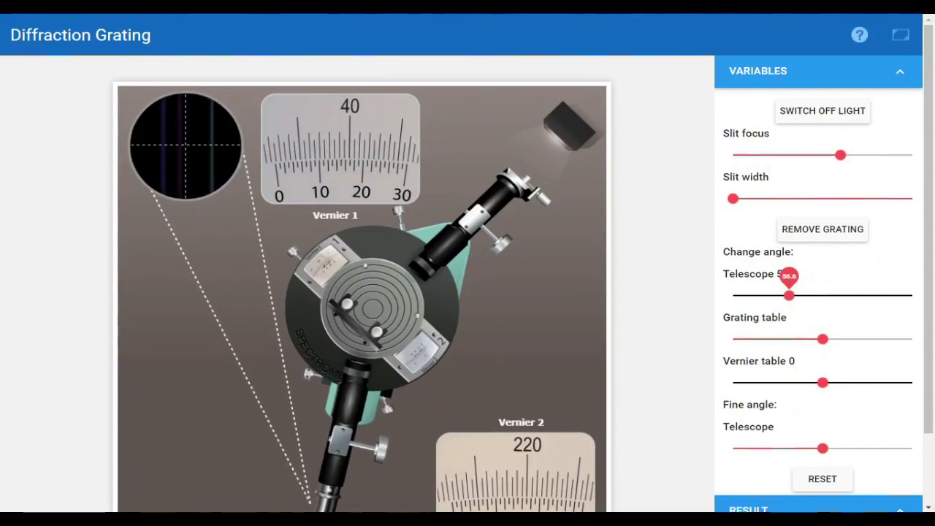